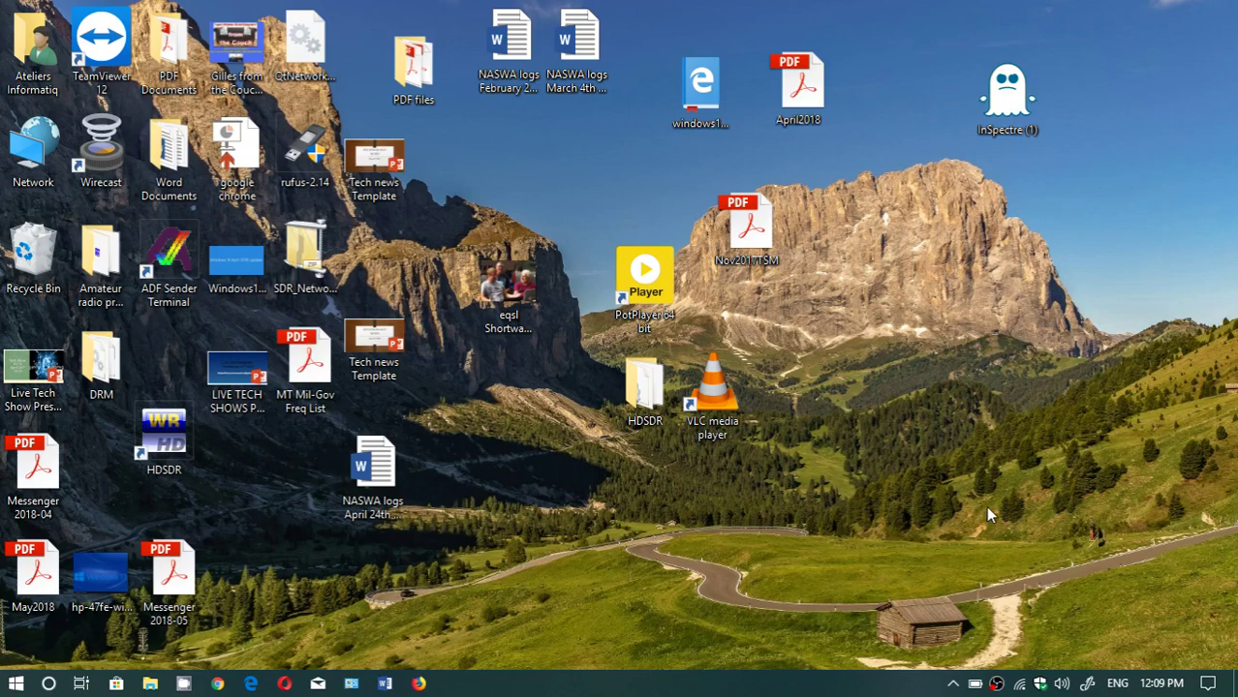
- Reach Windows Update's Advanced options from Action Center through All settings and Update & Security
{"action": "left_click", "coordinate": [1208, 684]}
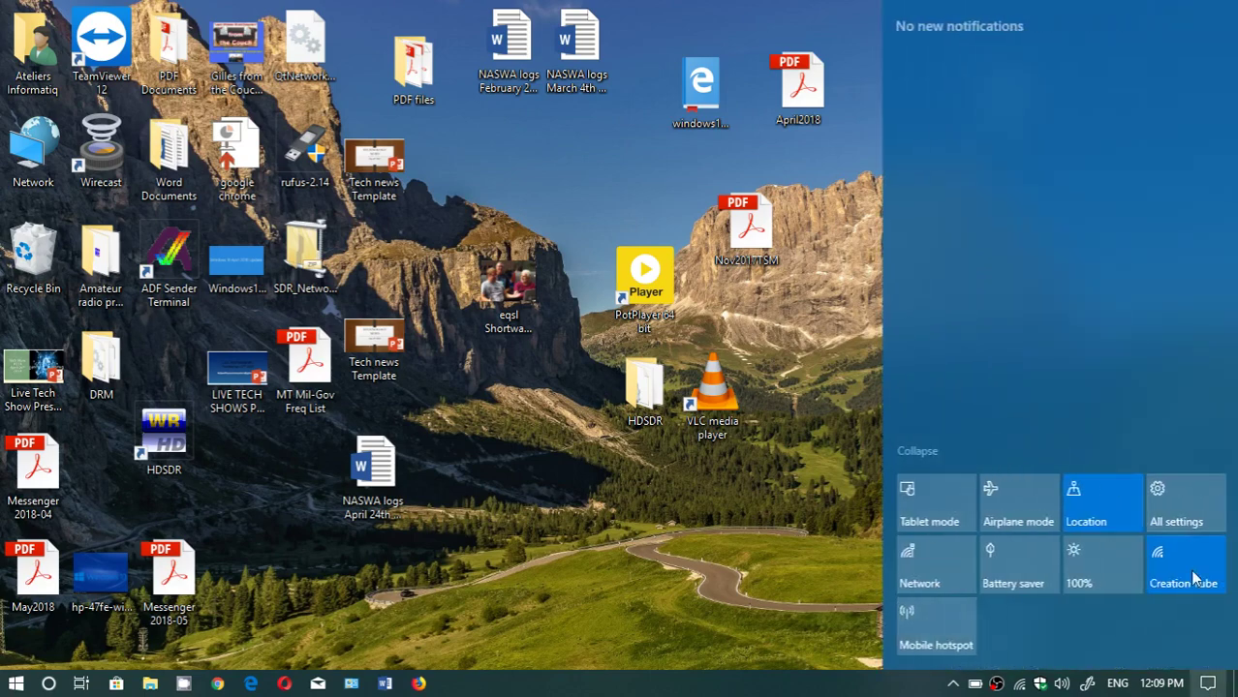
{"action": "left_click", "coordinate": [1184, 505]}
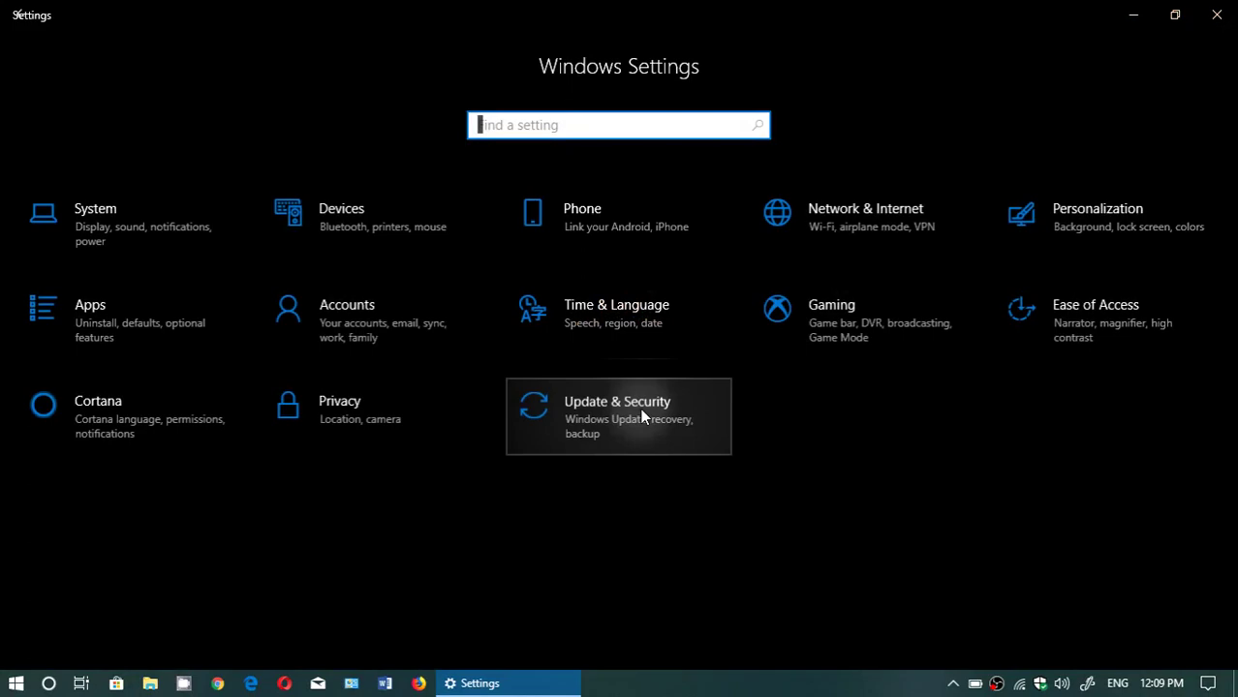
{"action": "left_click", "coordinate": [640, 414]}
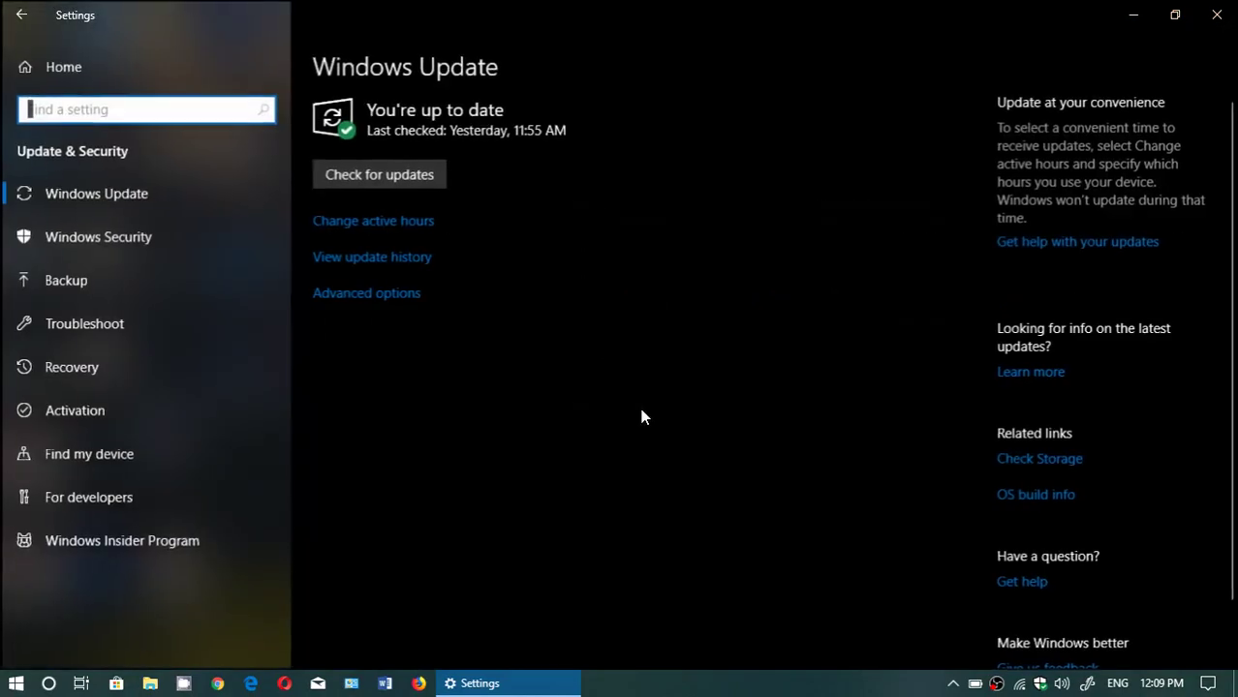
{"action": "left_click", "coordinate": [367, 293]}
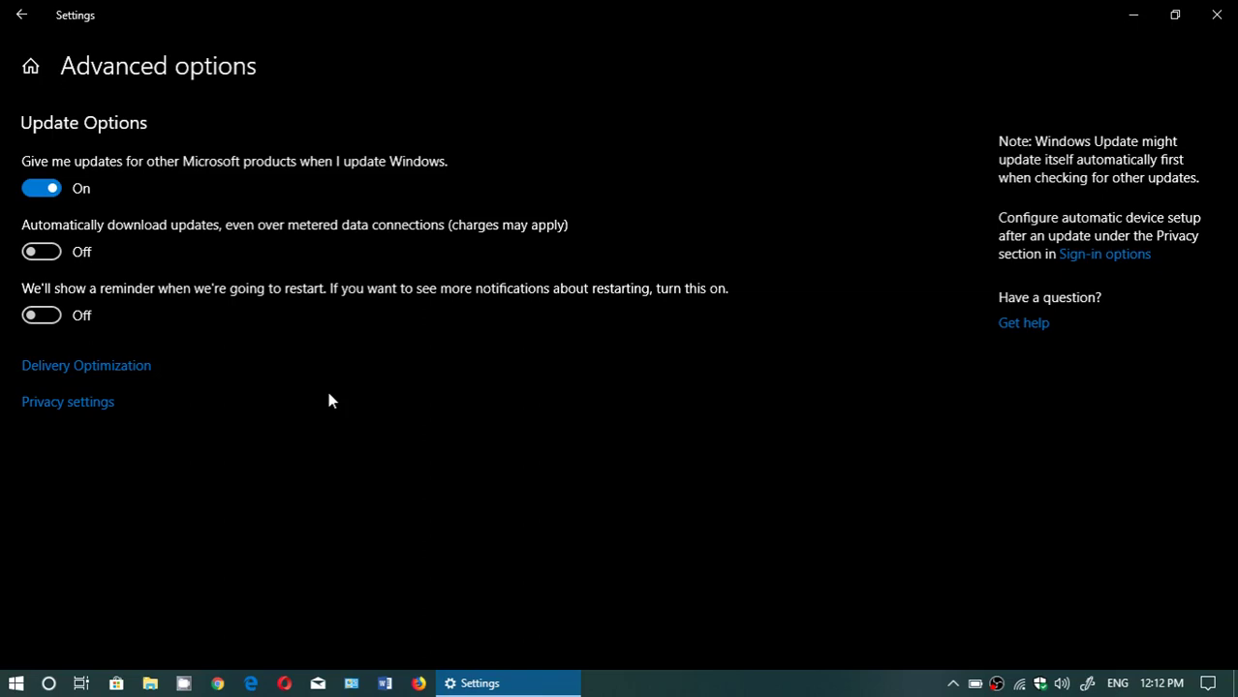
- Reopen Settings to Update & Security's Advanced options, confirm On, Off, Off, then close it
{"action": "left_click", "coordinate": [1217, 14]}
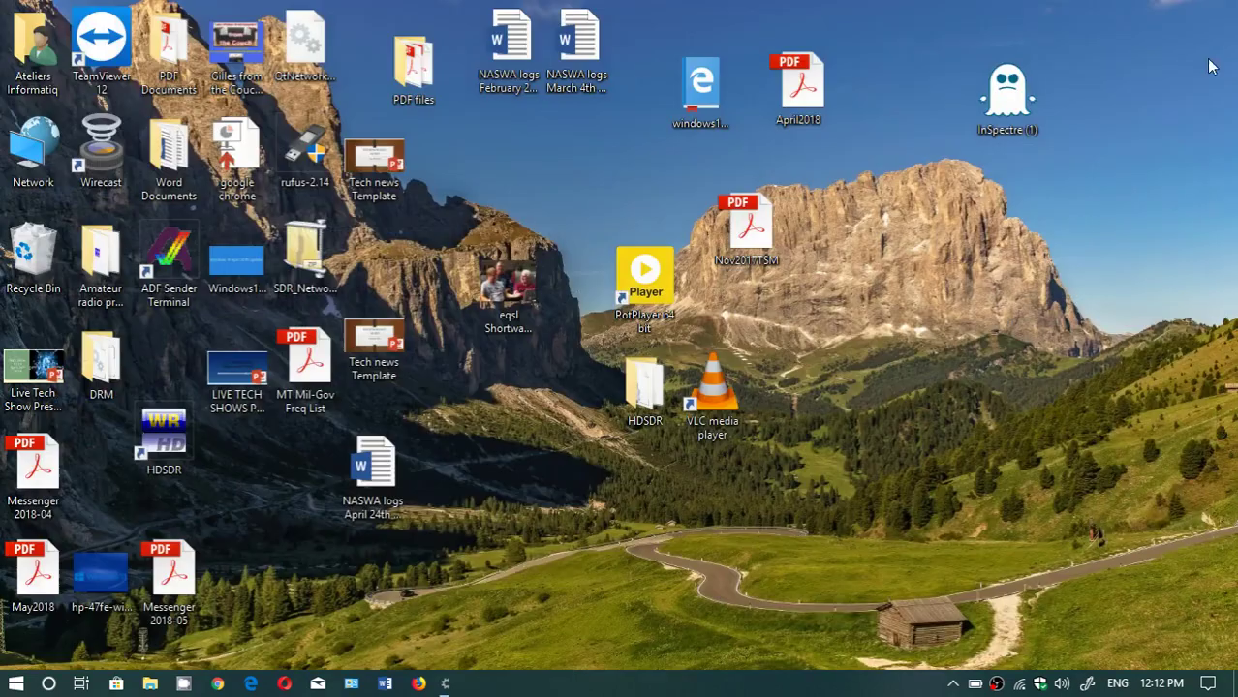
{"action": "left_click", "coordinate": [1208, 684]}
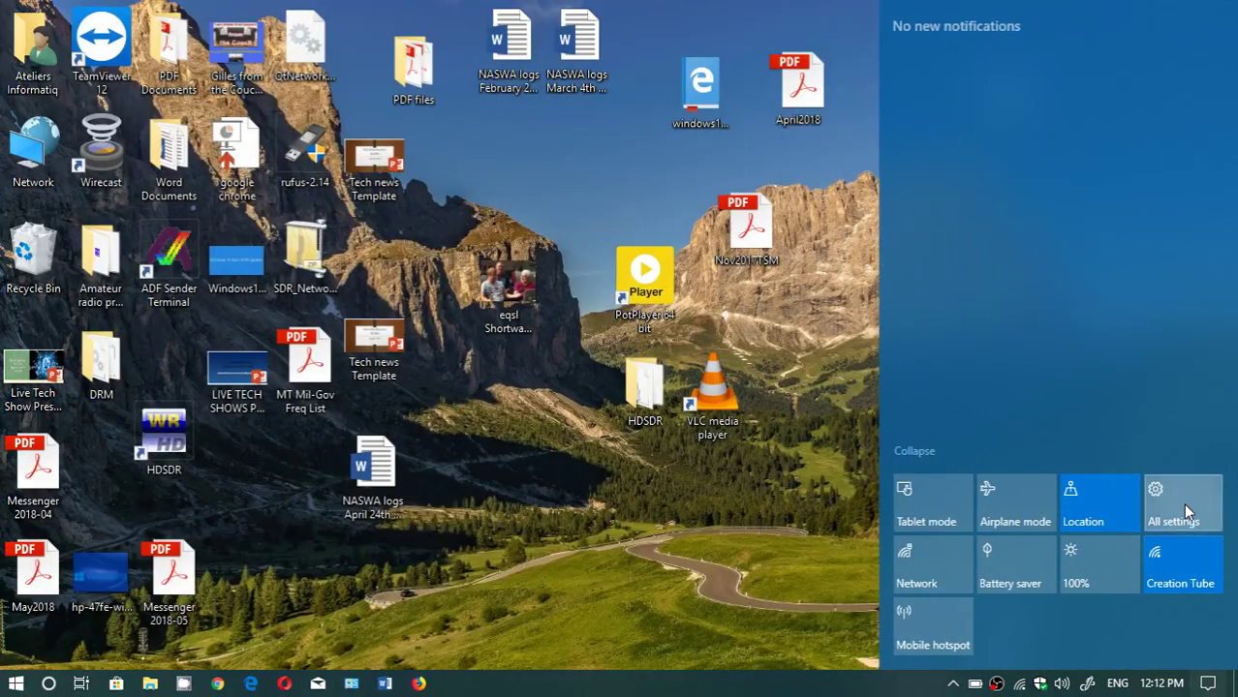
{"action": "left_click", "coordinate": [1182, 503]}
{"action": "left_click", "coordinate": [634, 416]}
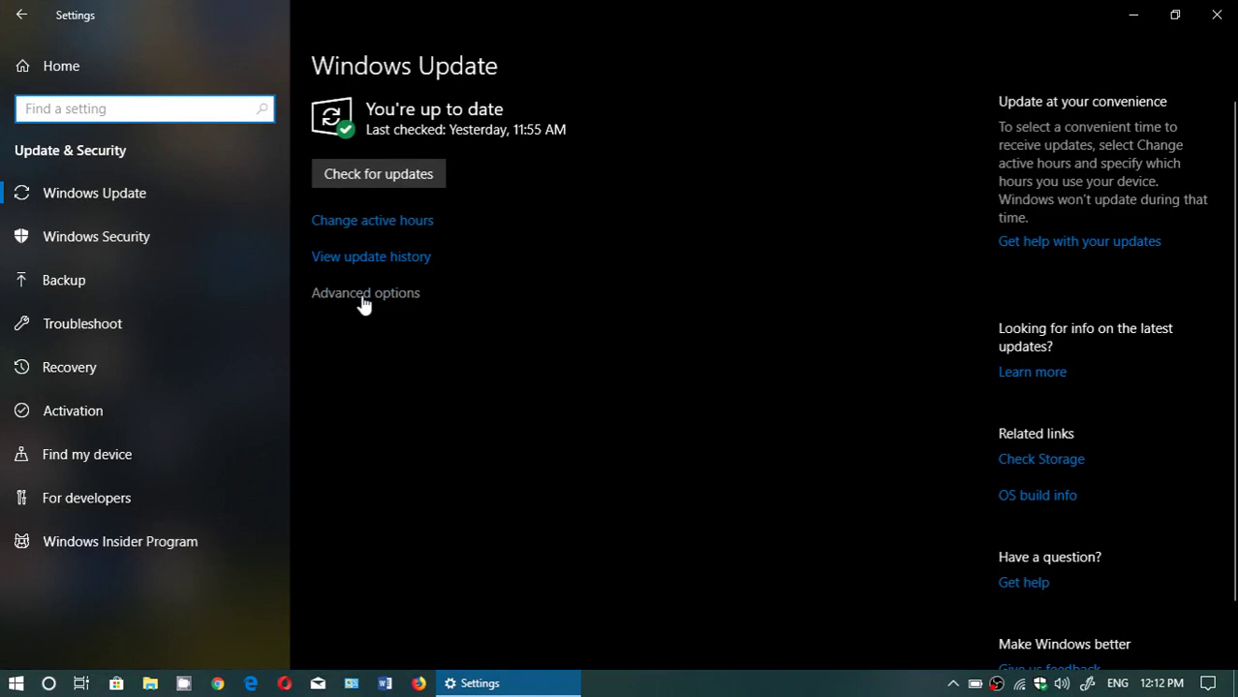
{"action": "left_click", "coordinate": [363, 298]}
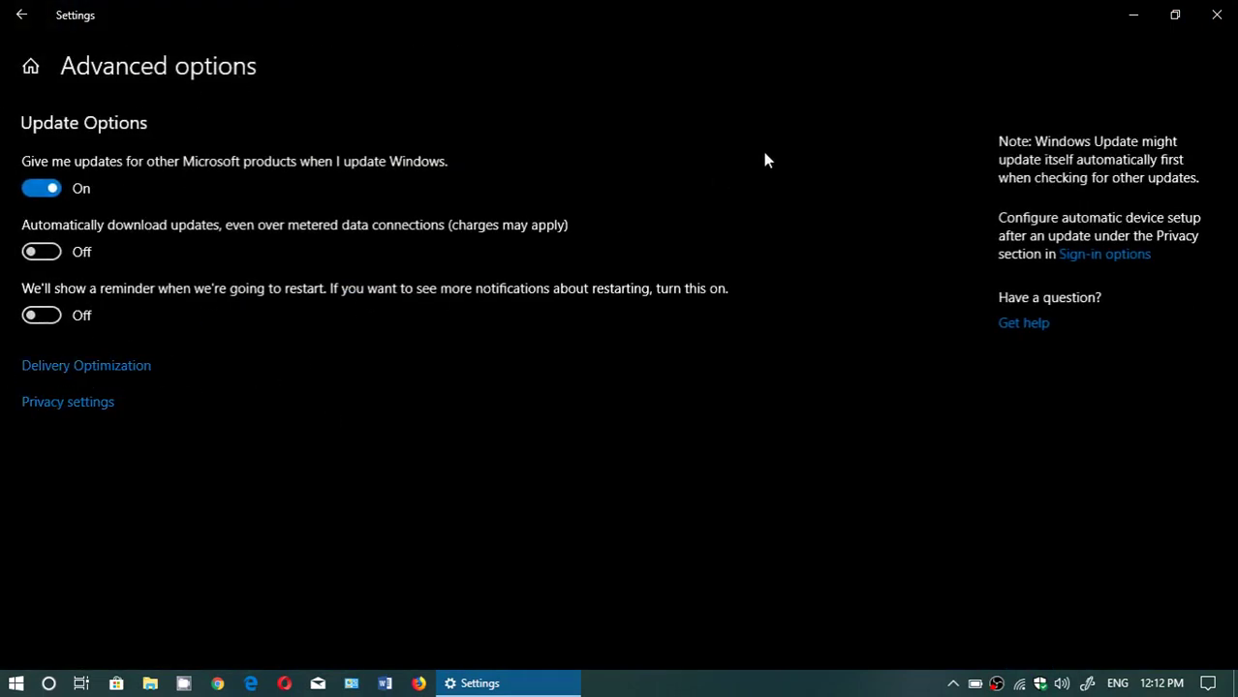
{"action": "left_click", "coordinate": [1220, 15]}
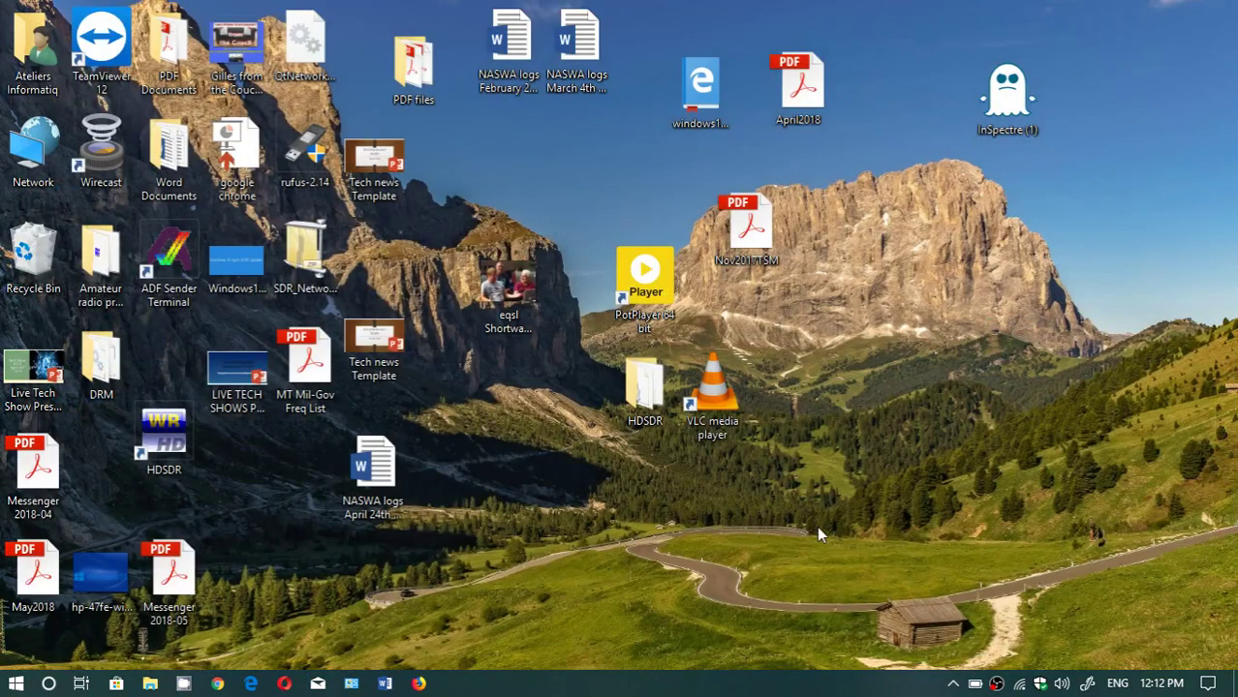